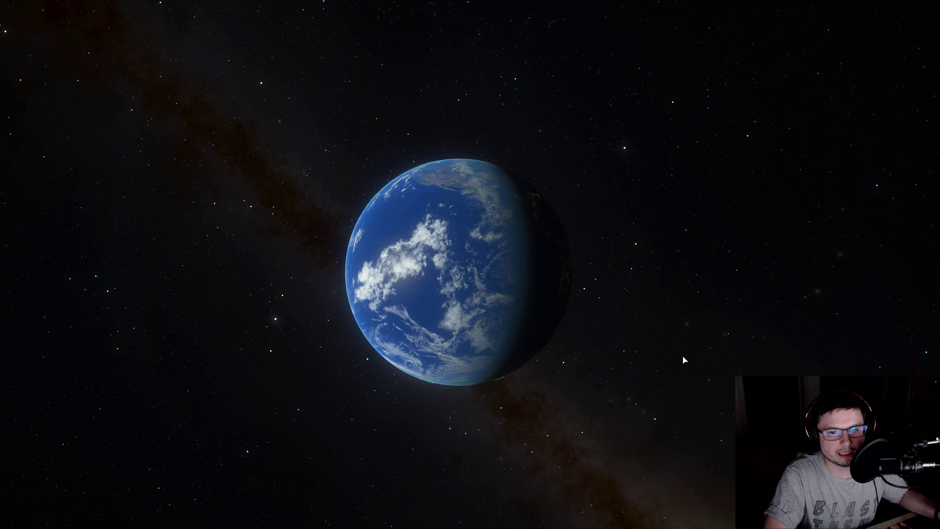
Fly away from Earth through the galaxy field, raising speed to tens of millions of light-years per second
key(s)
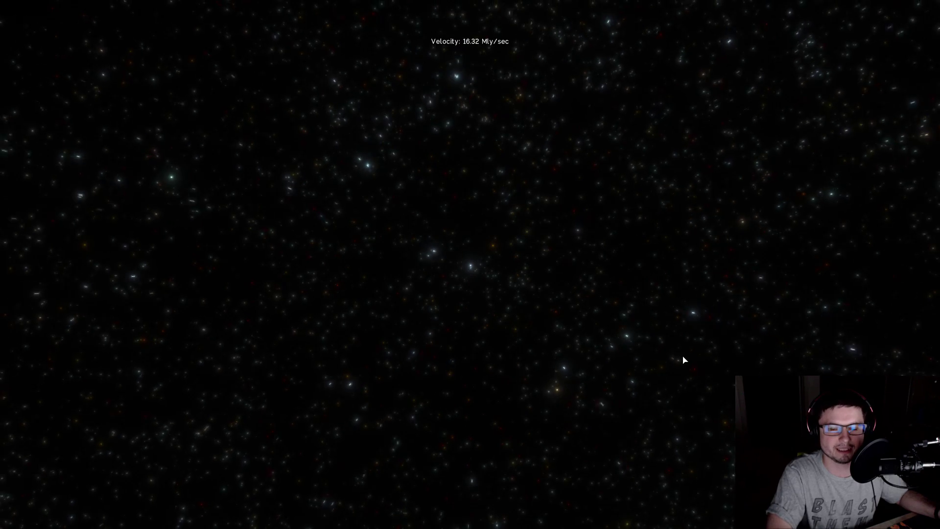
key(a)
key(a)
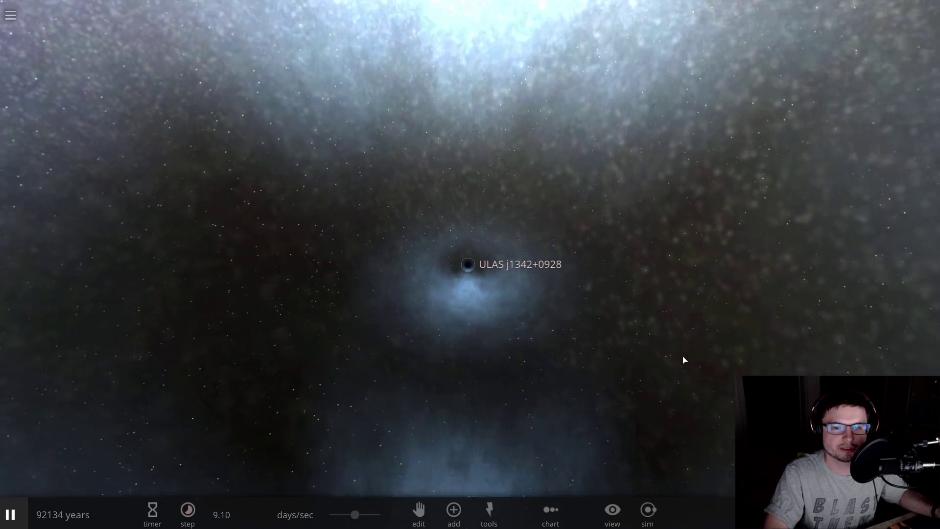
scroll(683, 360, down, 3)
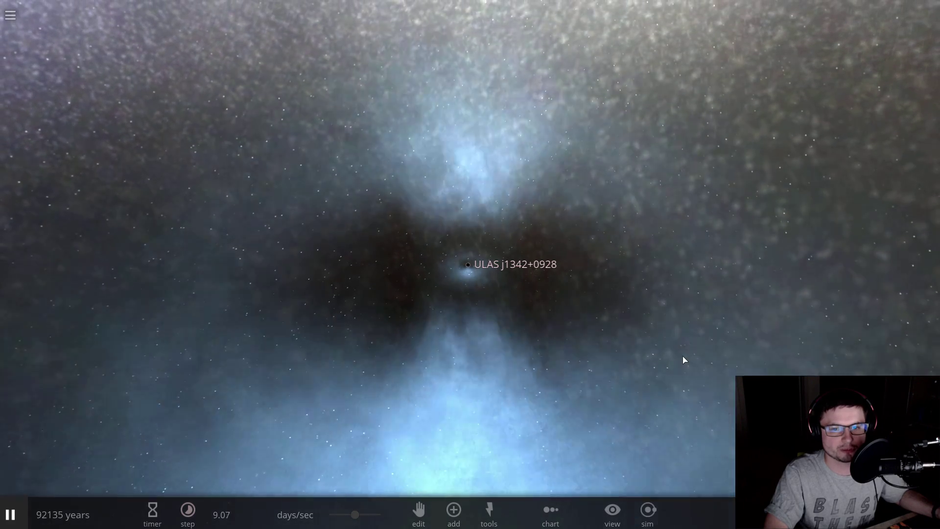
scroll(683, 360, down, 3)
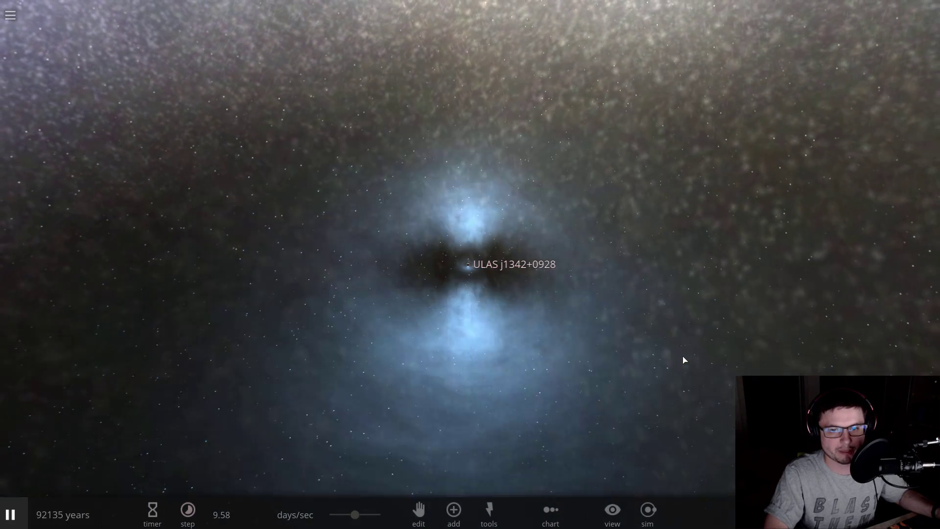
scroll(683, 361, down, 2)
scroll(684, 360, down, 3)
scroll(683, 360, down, 2)
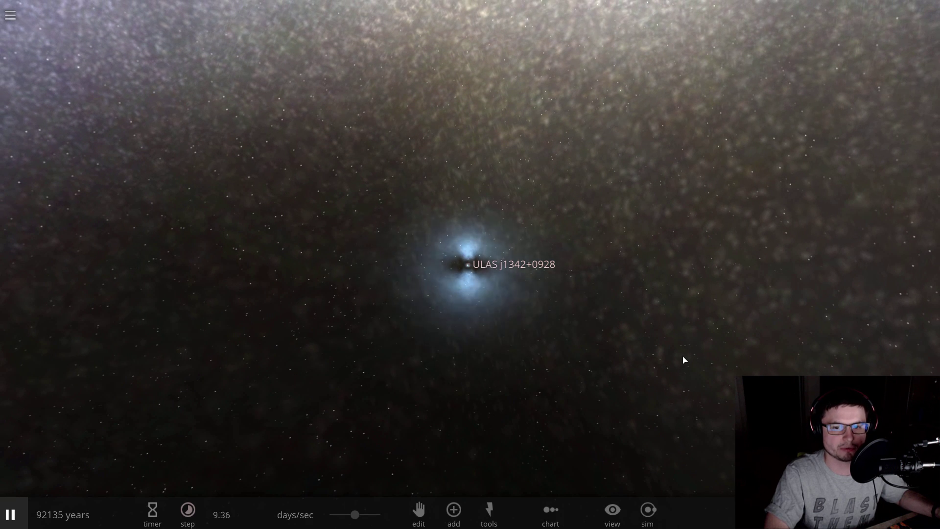
scroll(683, 360, down, 3)
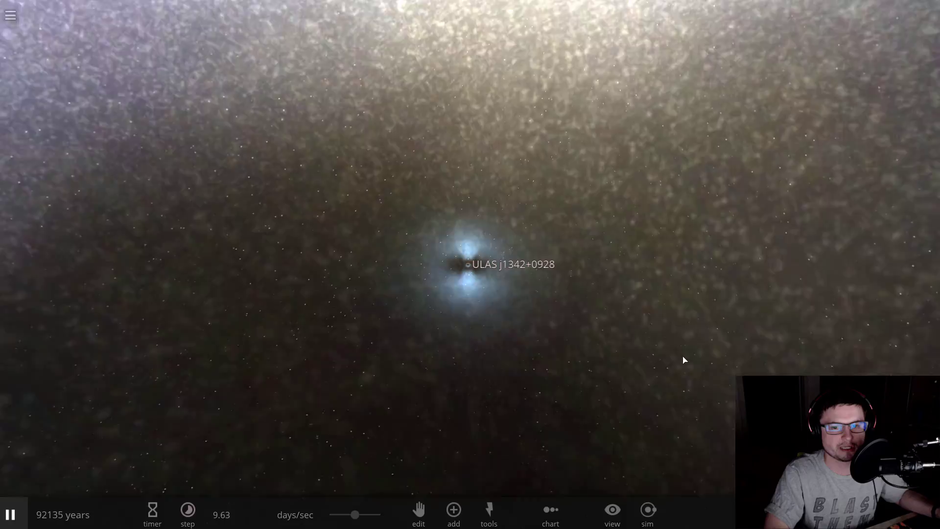
scroll(684, 360, down, 3)
scroll(684, 360, down, 4)
scroll(683, 360, down, 3)
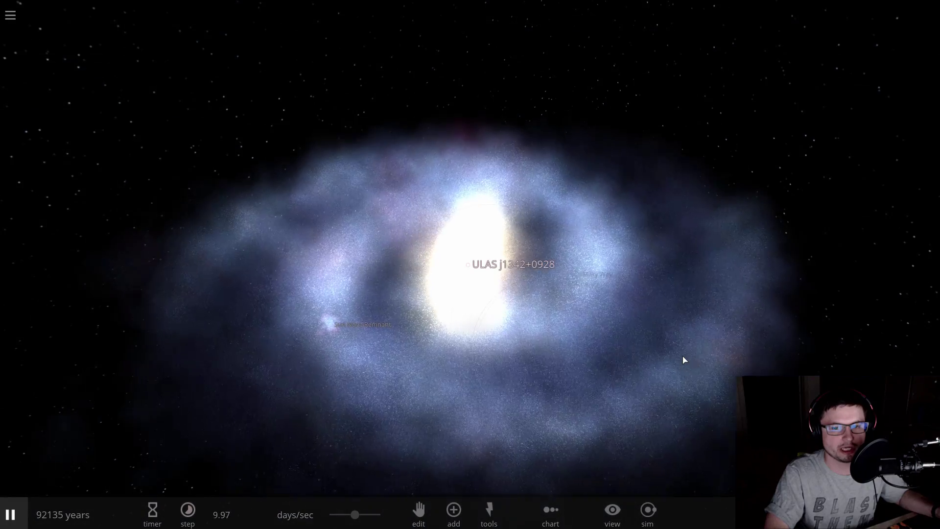
scroll(683, 360, down, 3)
scroll(683, 360, down, 3)
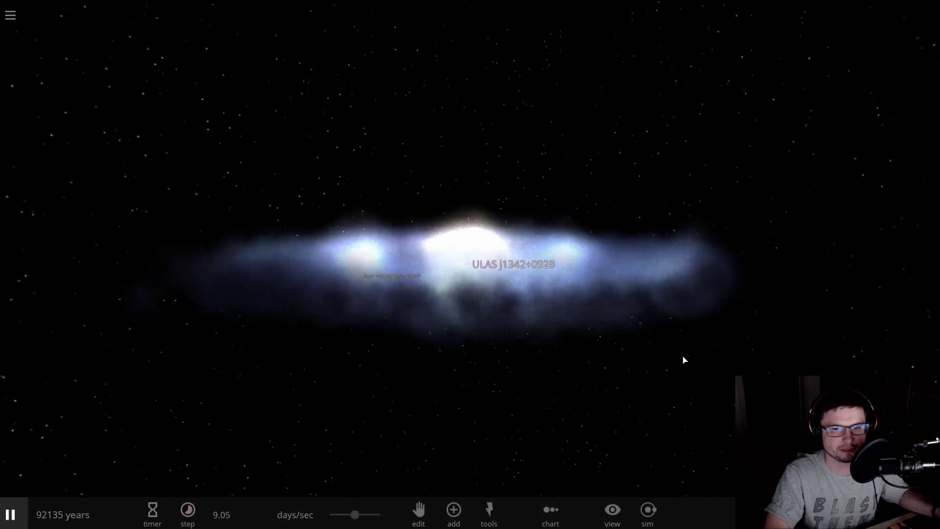
scroll(684, 360, down, 3)
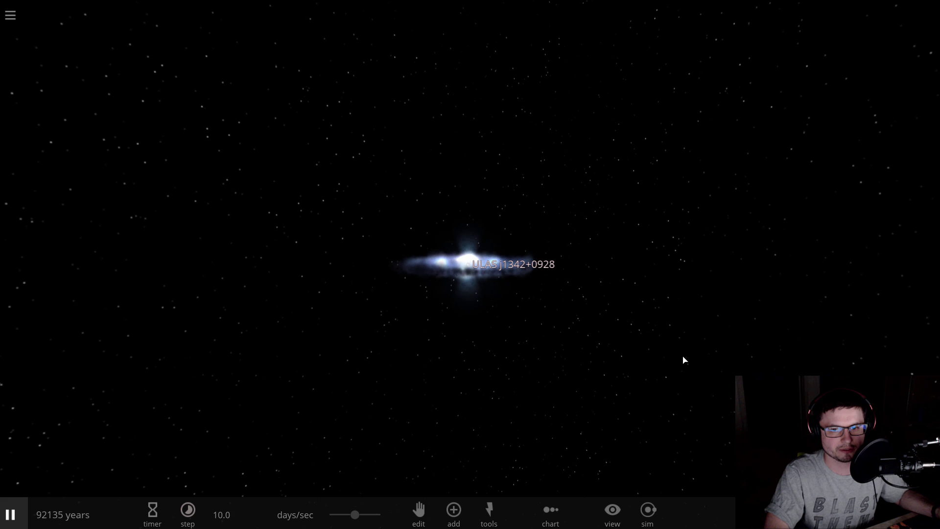
scroll(683, 360, down, 3)
scroll(683, 360, down, 2)
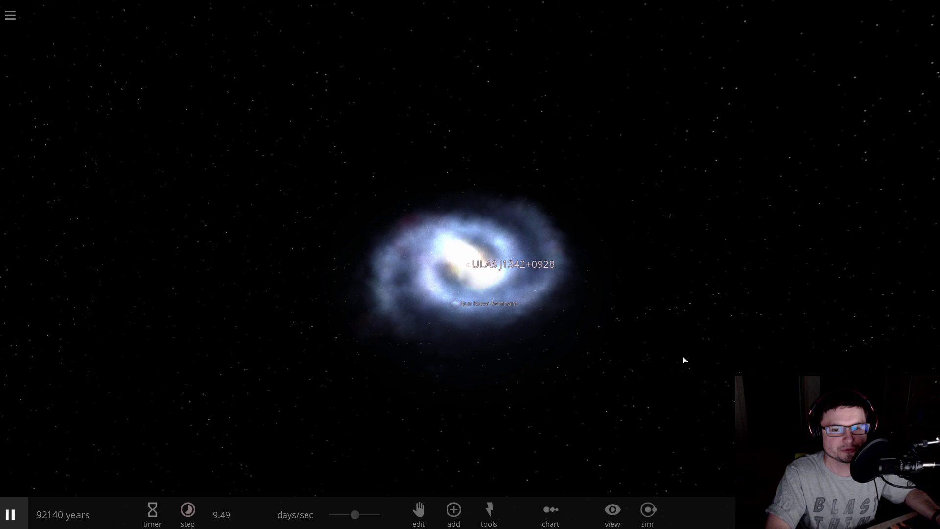
scroll(683, 359, down, 3)
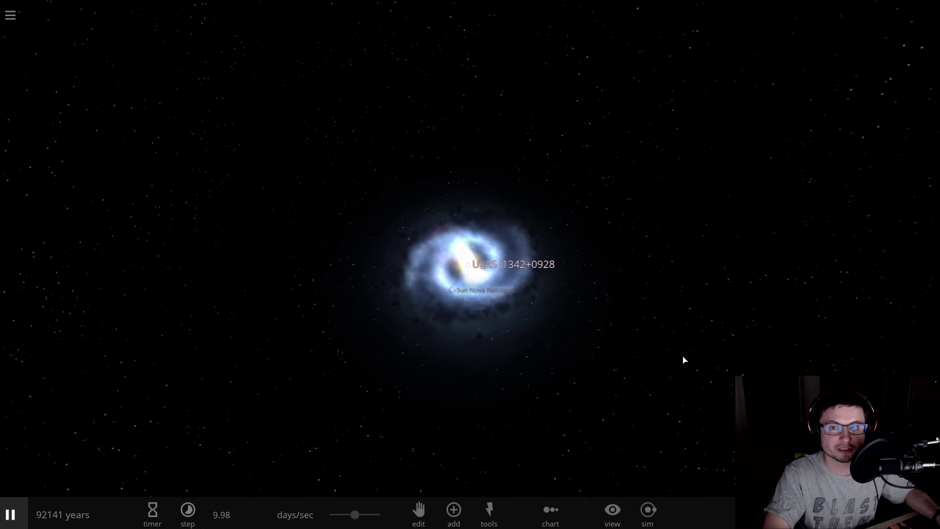
scroll(683, 360, up, 4)
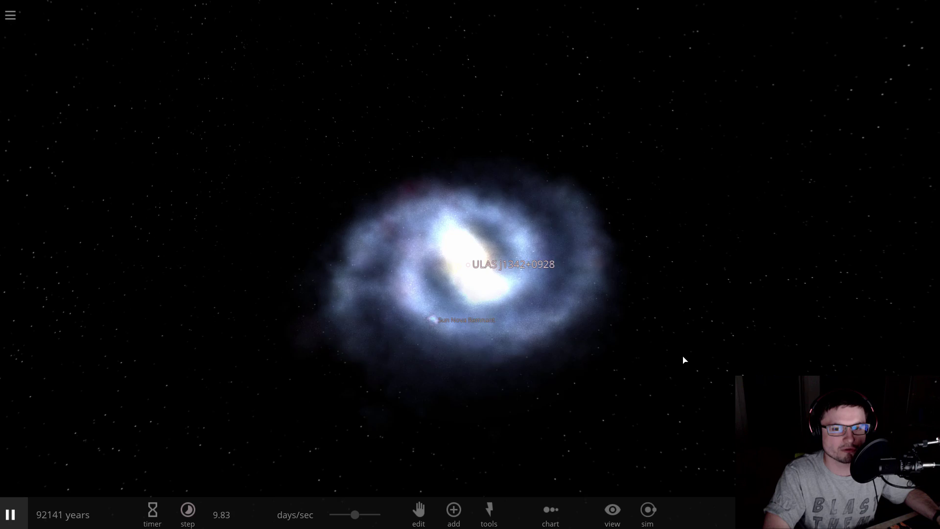
scroll(683, 360, up, 3)
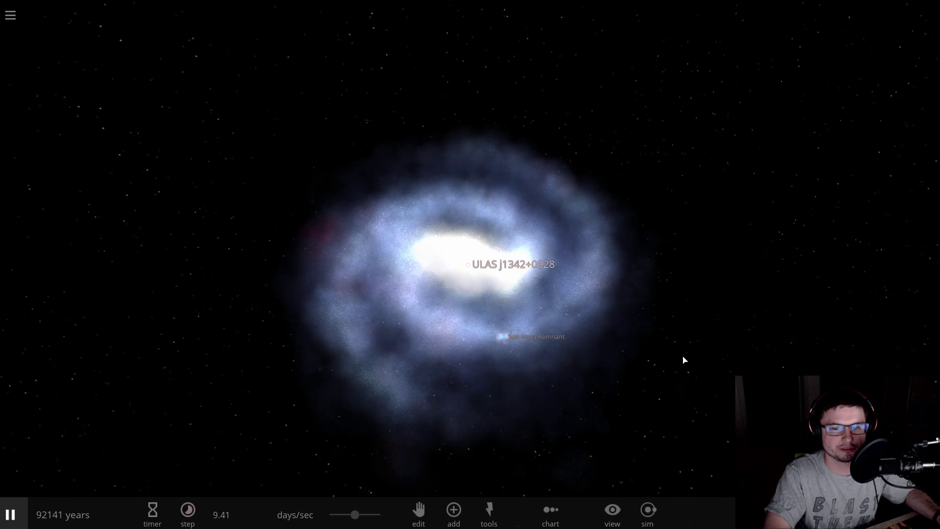
scroll(683, 360, down, 3)
scroll(683, 360, down, 3)
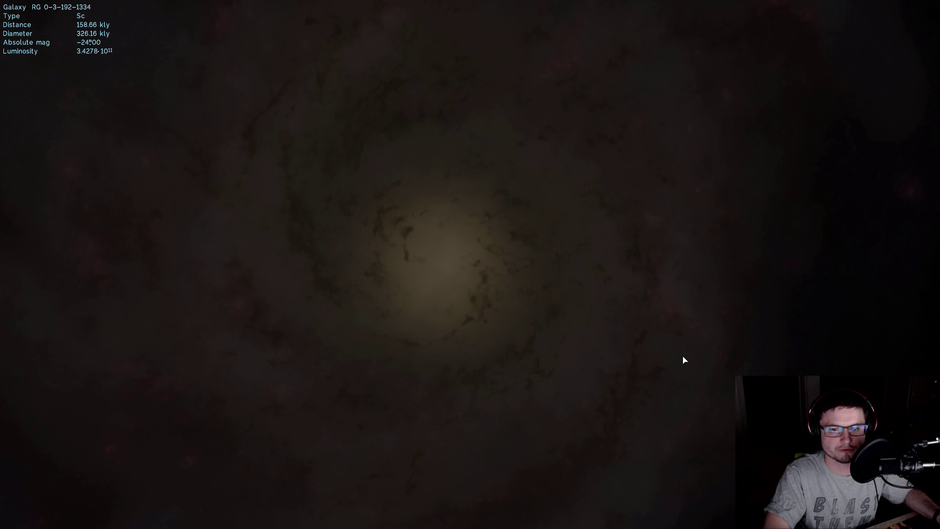
scroll(683, 359, down, 5)
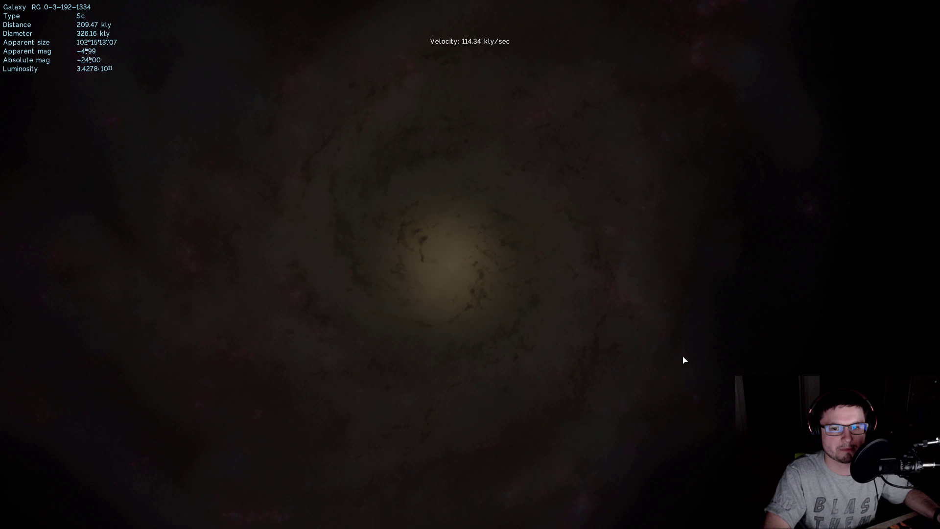
scroll(684, 359, down, 5)
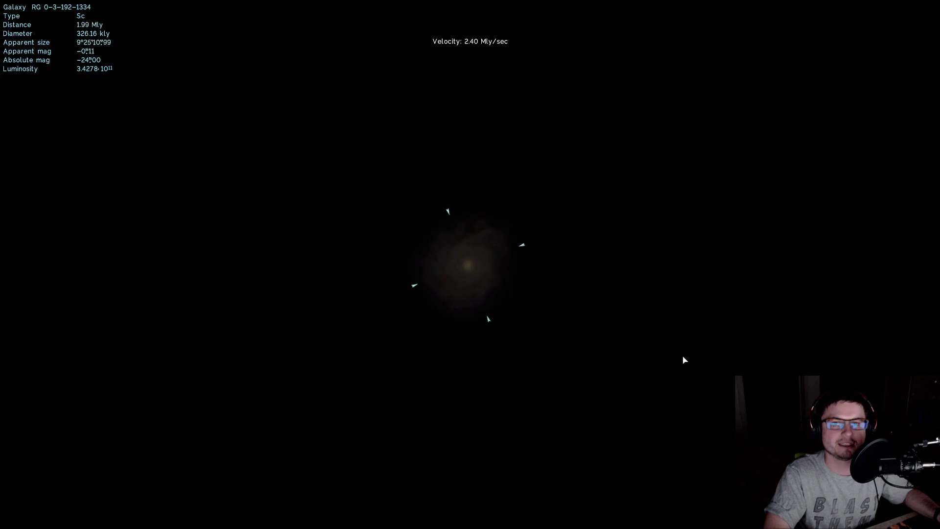
scroll(684, 359, down, 5)
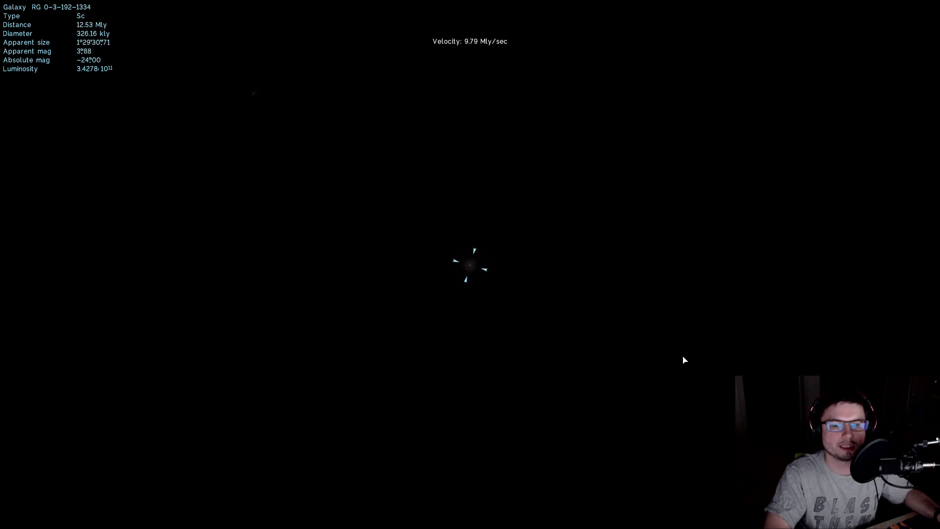
scroll(684, 360, down, 3)
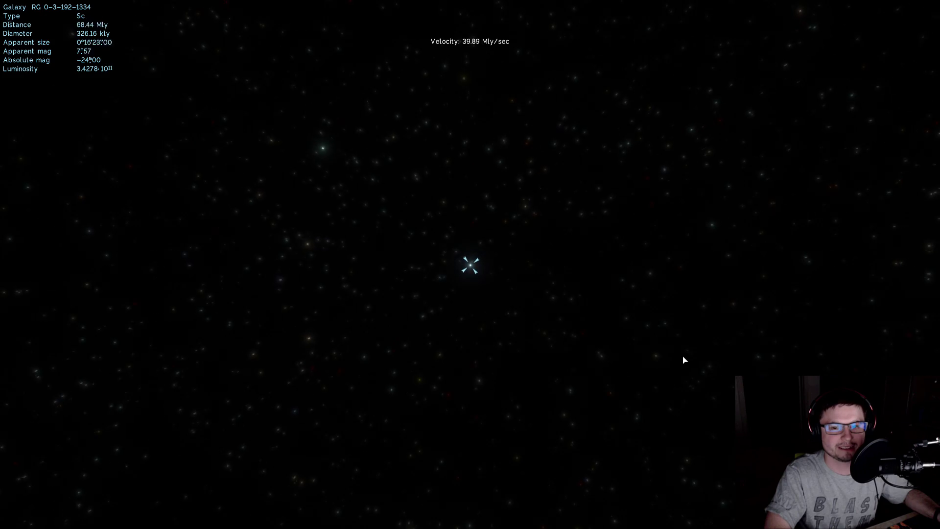
scroll(683, 358, down, 4)
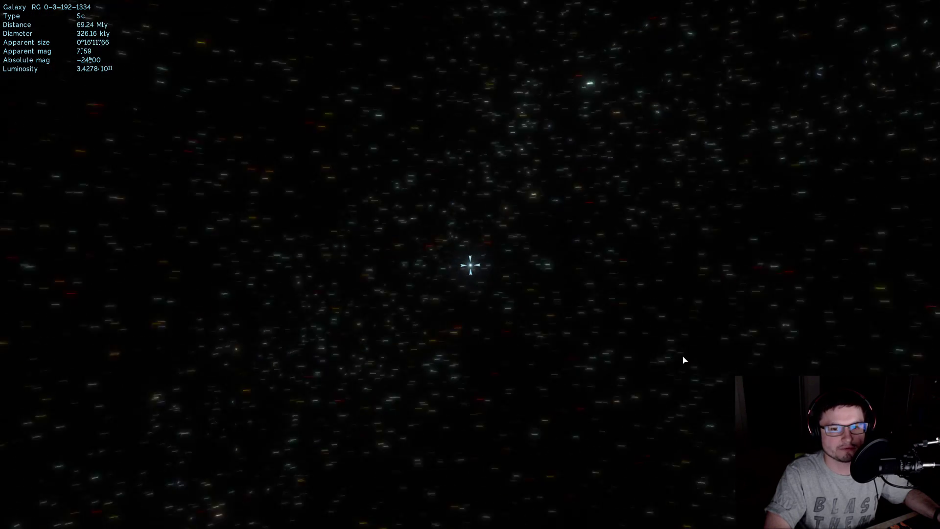
scroll(684, 359, down, 4)
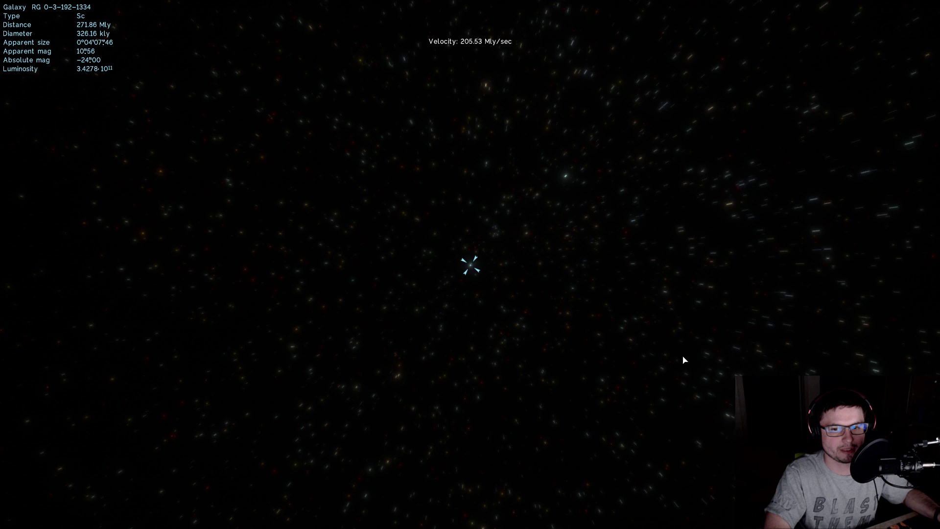